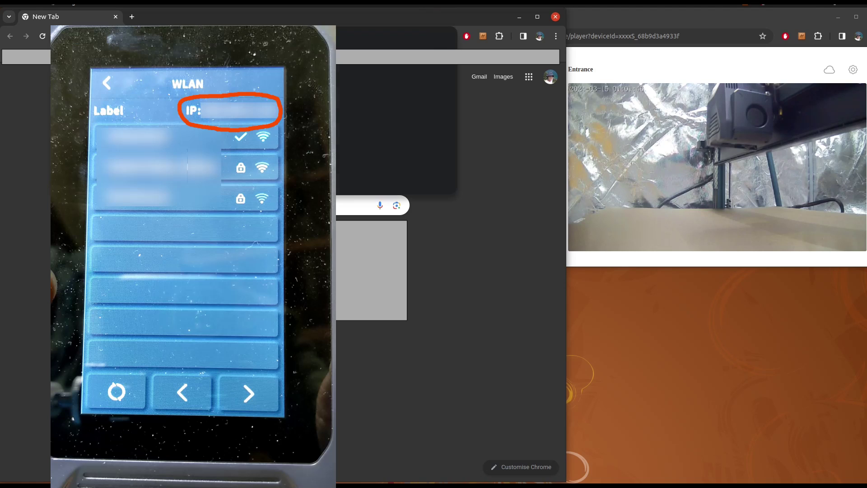
# - Load the printer's Fluidd dashboard in Chrome from its IP address
pyautogui.click(31, 294)
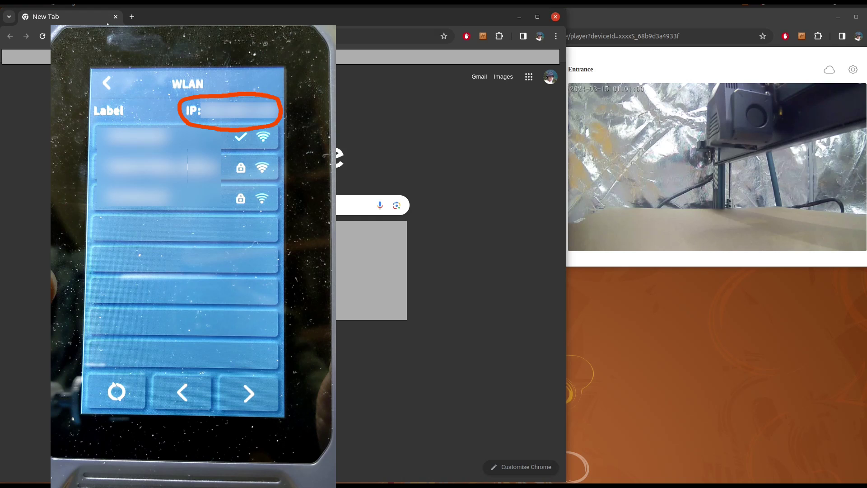
pyautogui.hotkey('ctrl', 'l')
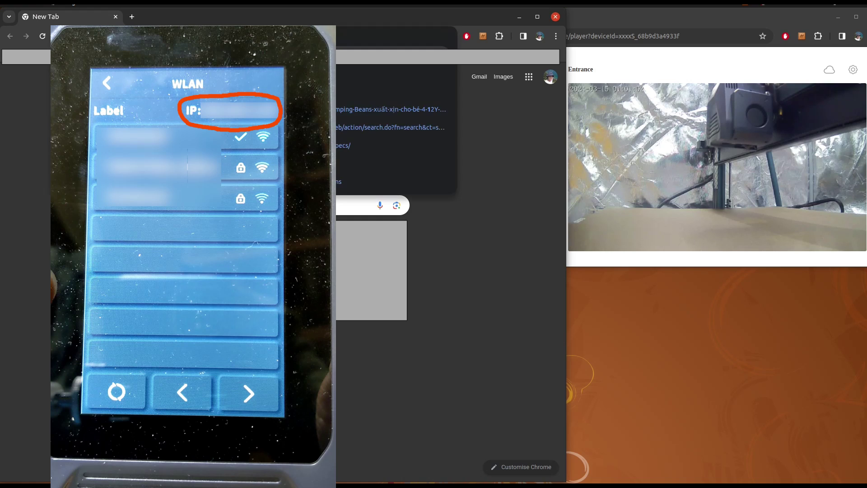
pyautogui.press('Return')
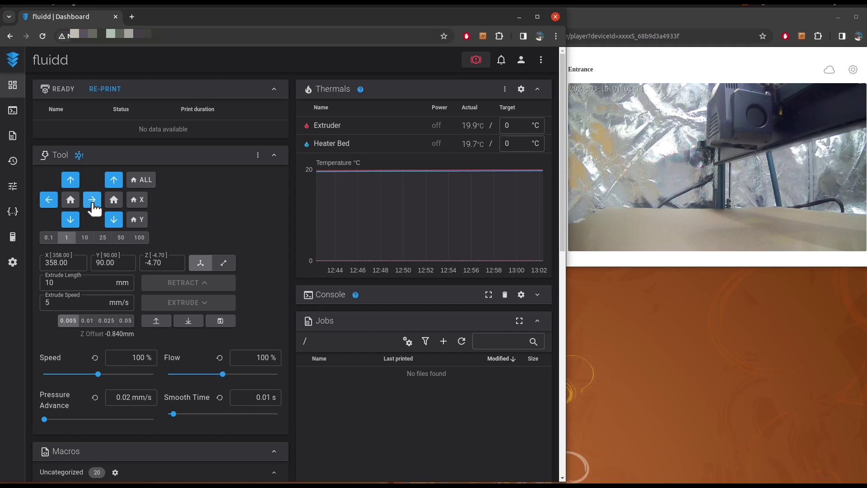
# - Jog the head along X in 10 mm steps from X 358 to X 388
pyautogui.click(85, 237)
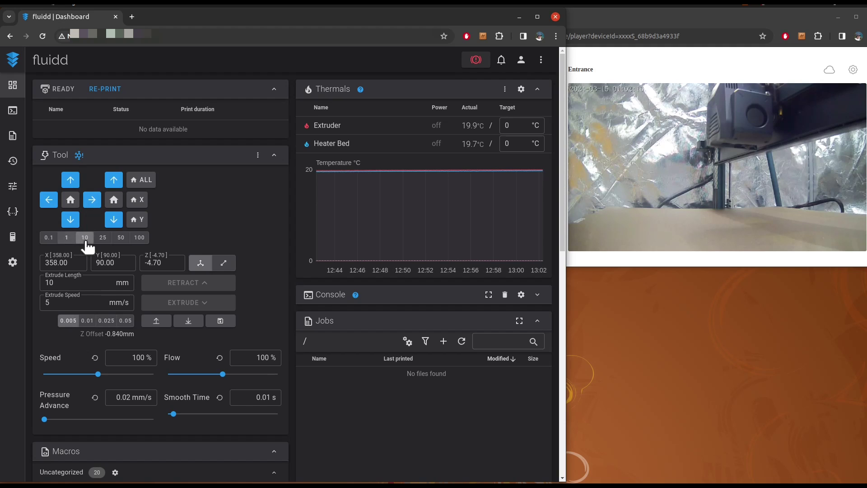
pyautogui.click(94, 204)
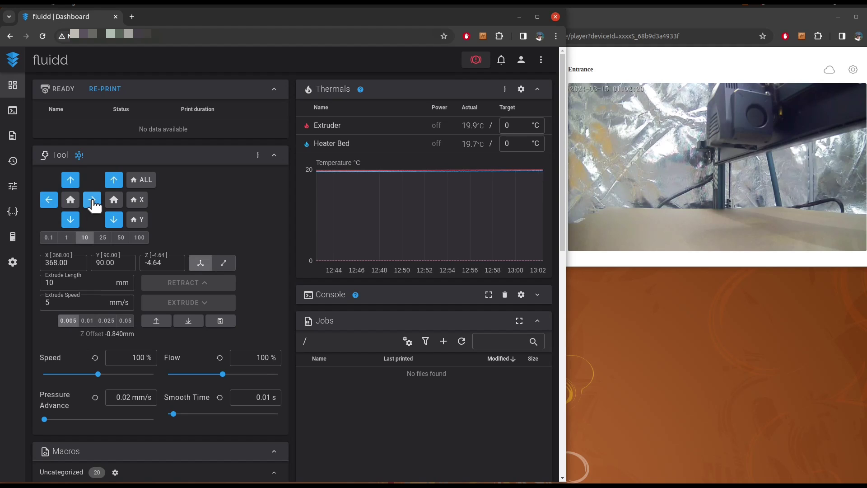
pyautogui.click(93, 205)
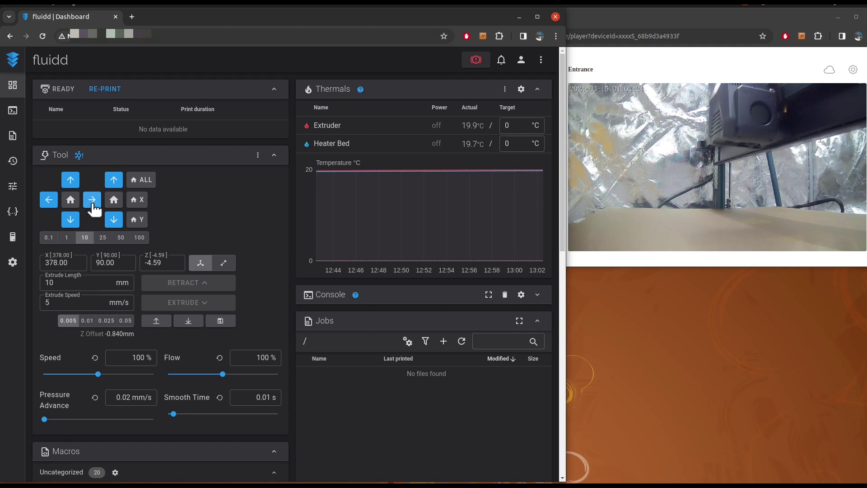
pyautogui.click(93, 206)
pyautogui.click(93, 206)
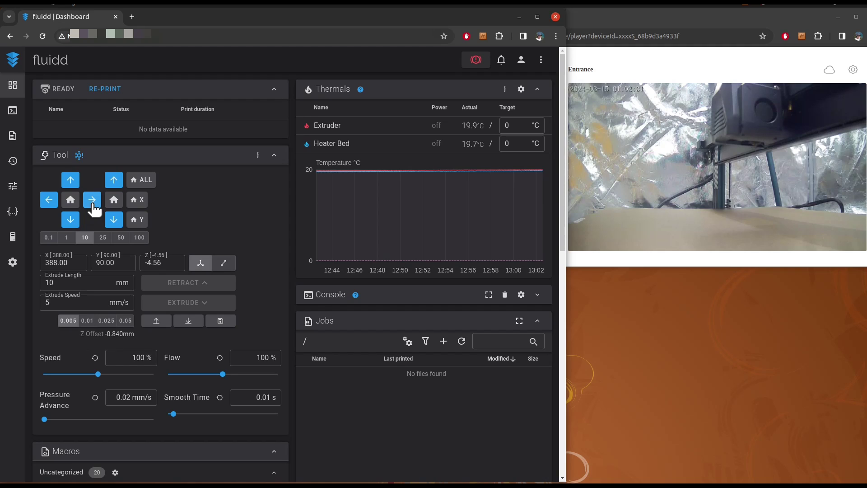
pyautogui.click(93, 206)
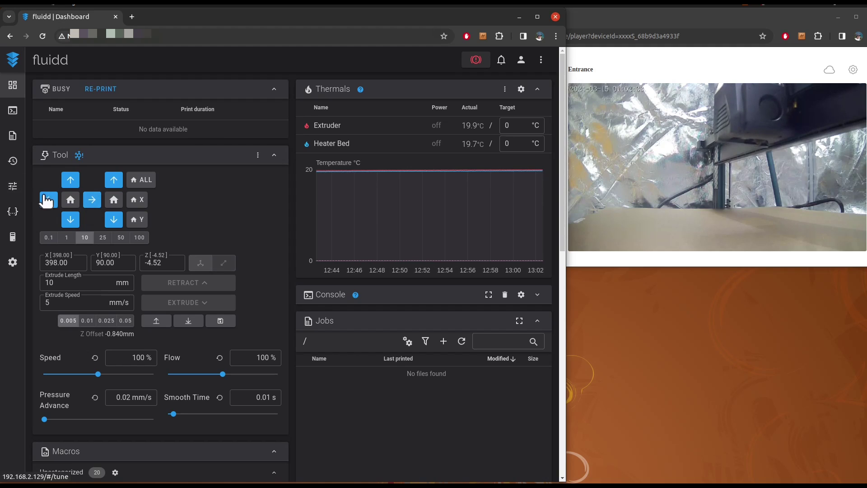
pyautogui.click(50, 200)
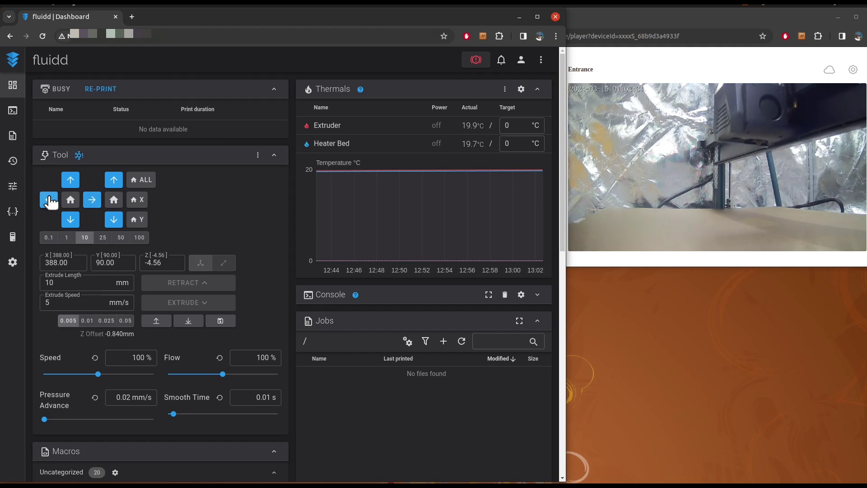
# - Jog the head in Y by 25 mm steps from Y 90 down to Y 15
pyautogui.click(103, 239)
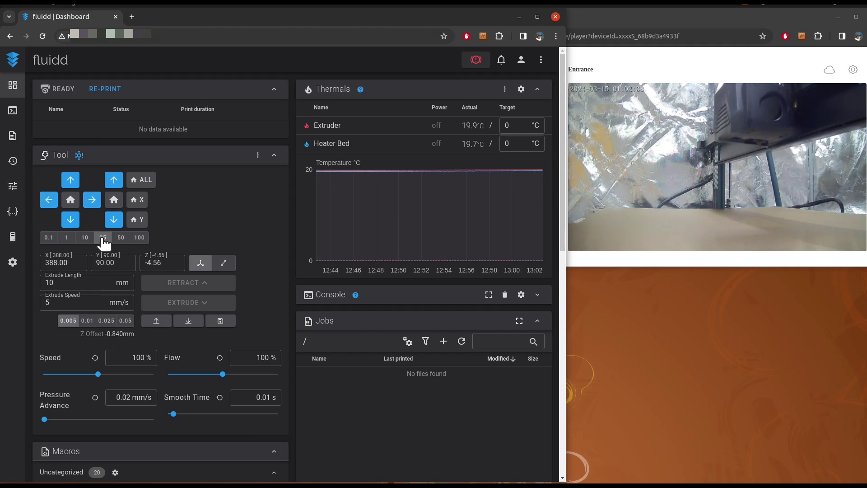
pyautogui.click(70, 220)
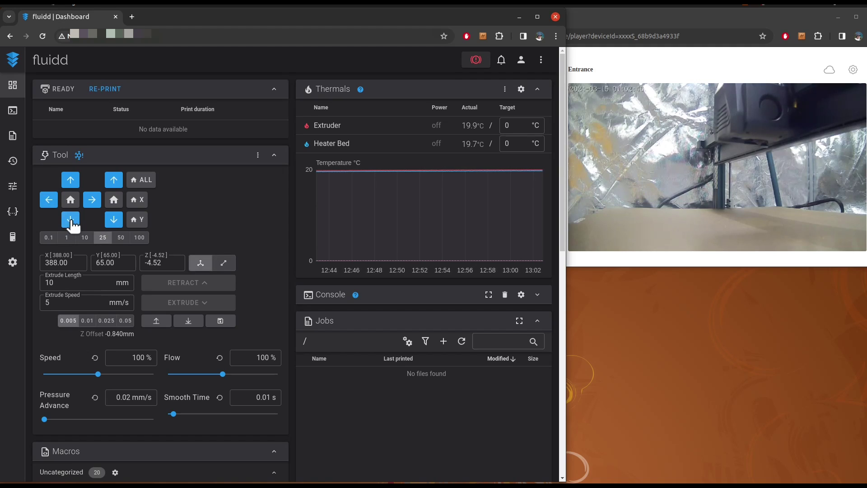
pyautogui.click(70, 222)
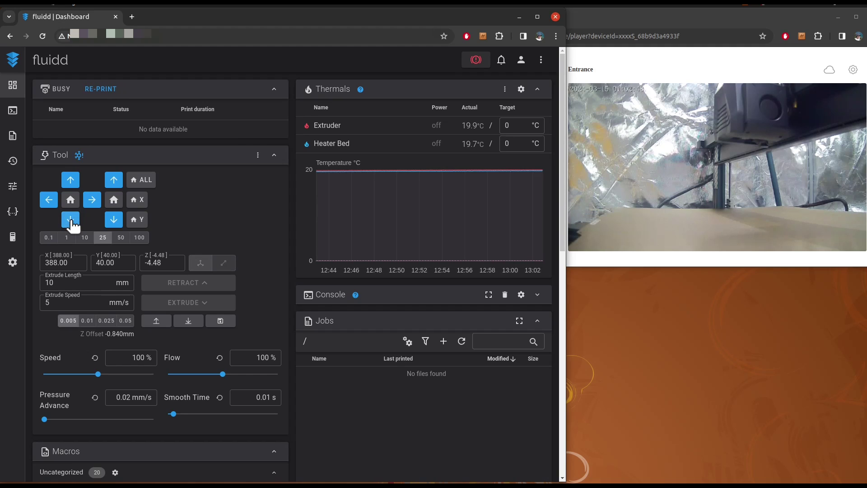
pyautogui.click(70, 221)
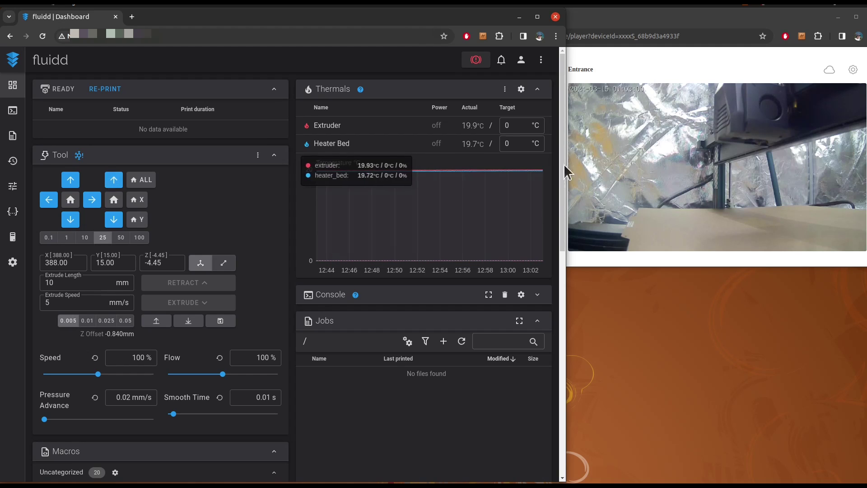
# - Set the extruder target temperature to 205 °C in Thermals
pyautogui.click(514, 127)
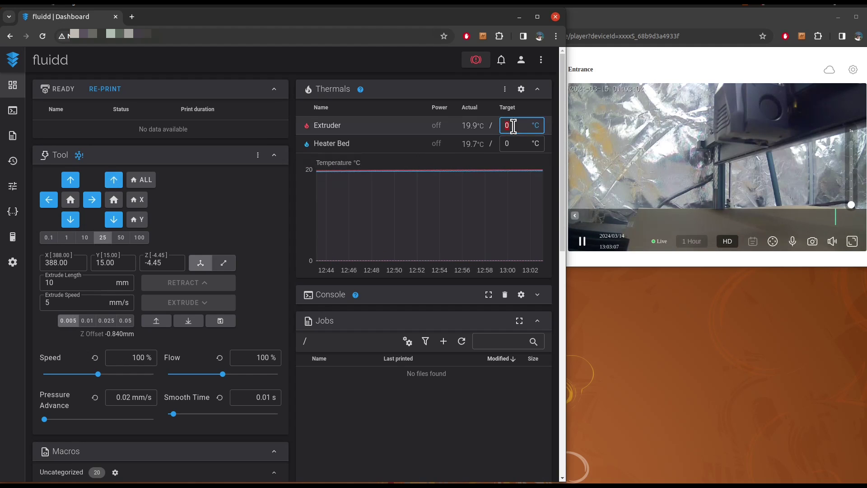
pyautogui.write('205')
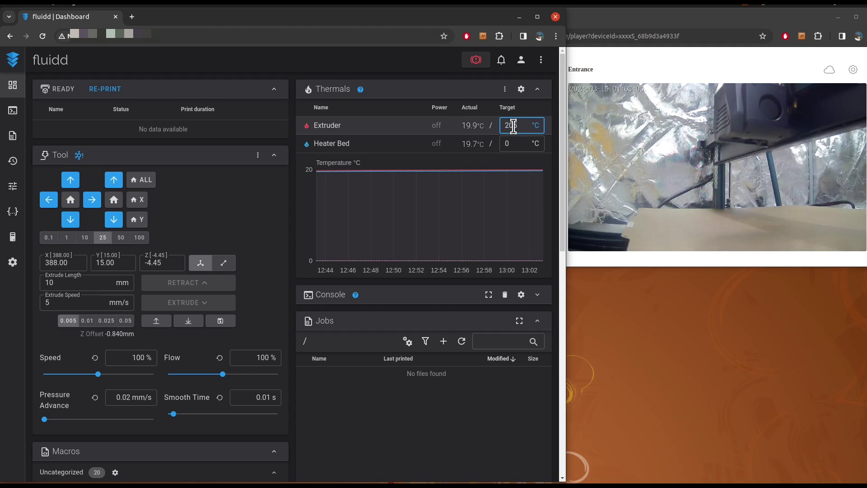
pyautogui.press('Return')
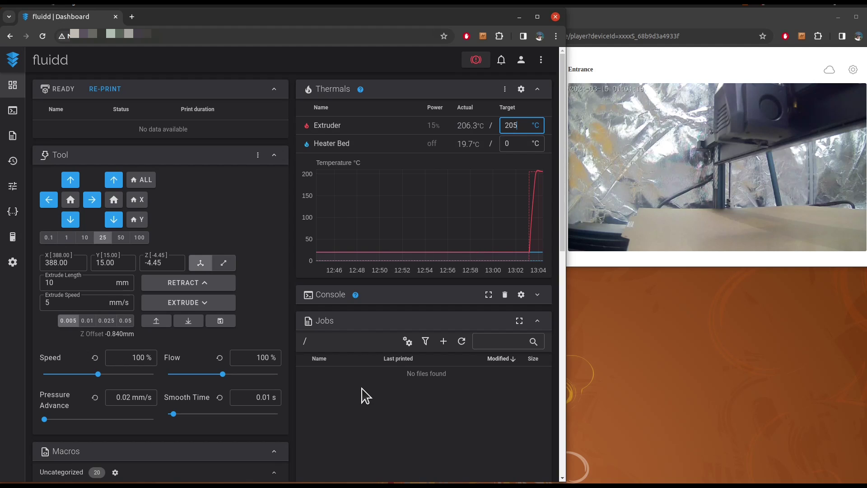
# - Open the Tune page and rotate the 3-D bed mesh of profile 6 to inspect it
pyautogui.click(13, 192)
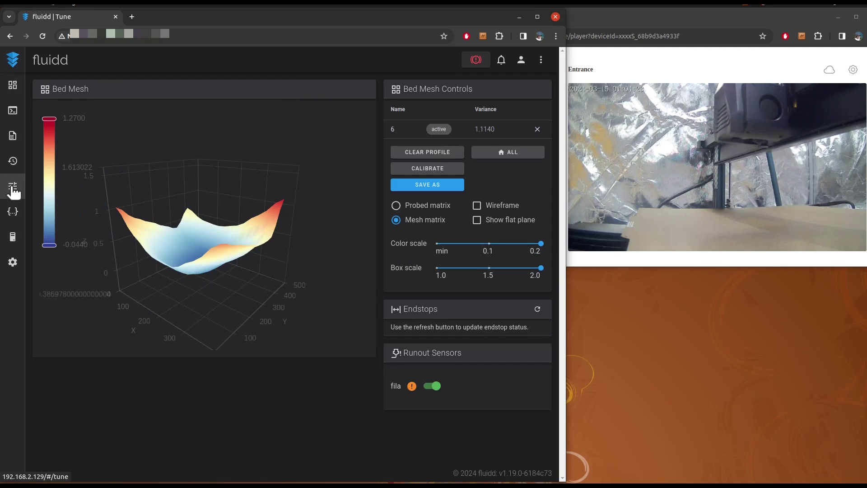
pyautogui.moveTo(326, 257)
pyautogui.mouseDown()
pyautogui.moveTo(240, 302)
pyautogui.moveTo(272, 246)
pyautogui.moveTo(327, 237)
pyautogui.moveTo(328, 296)
pyautogui.mouseUp()
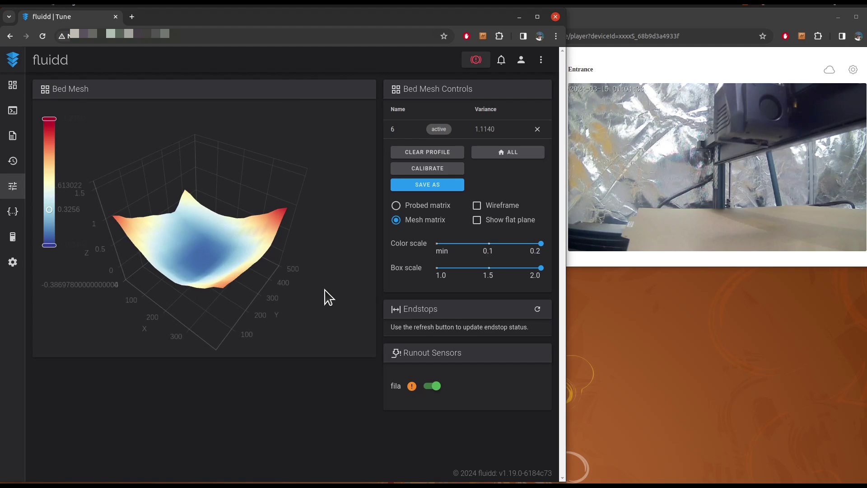
pyautogui.moveTo(326, 290); pyautogui.dragTo(282, 277)
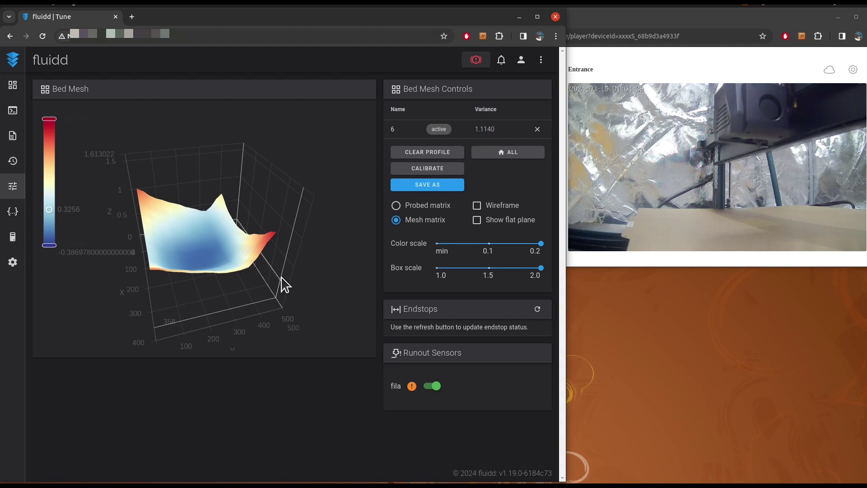
pyautogui.moveTo(281, 278); pyautogui.dragTo(178, 239)
pyautogui.moveTo(113, 246); pyautogui.dragTo(310, 277)
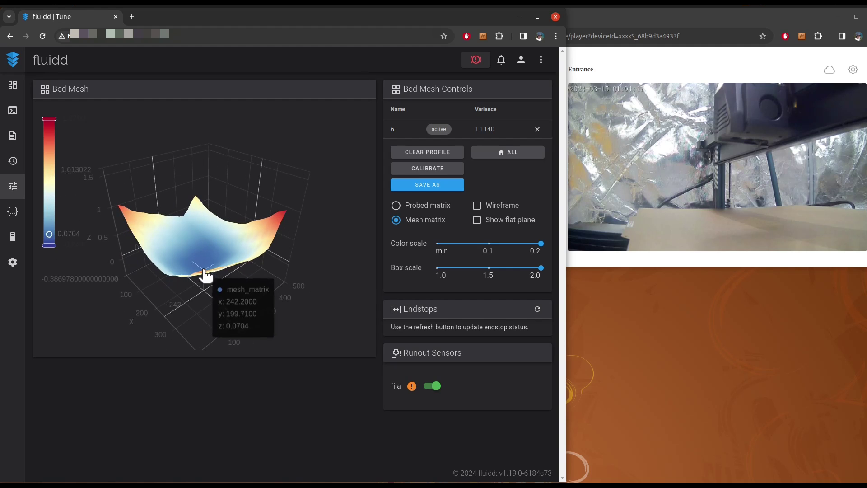
pyautogui.moveTo(341, 278); pyautogui.dragTo(344, 226)
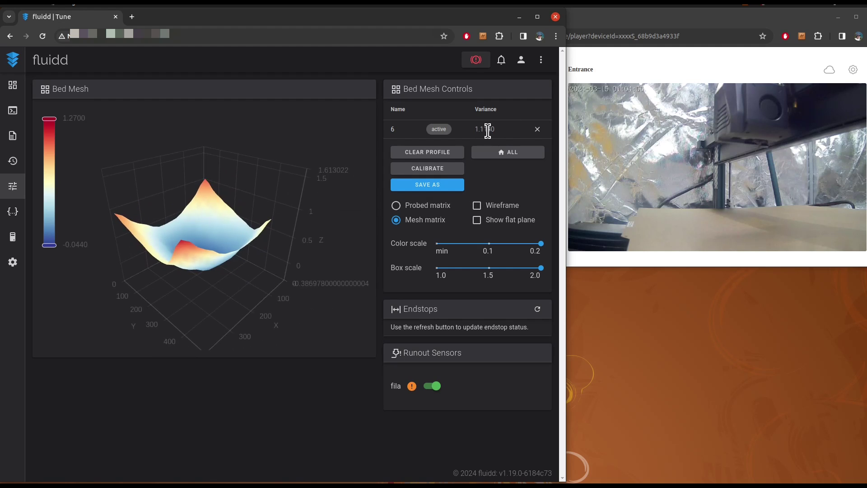
pyautogui.moveTo(290, 248); pyautogui.dragTo(269, 251)
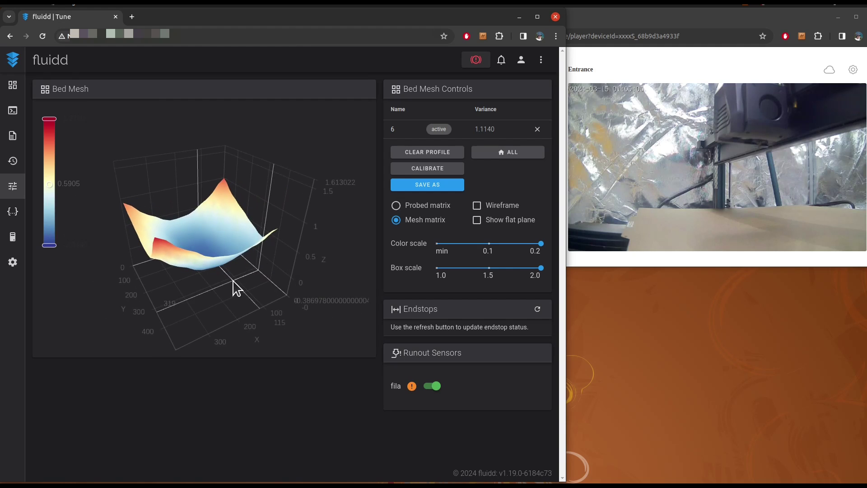
# - Return to the Dashboard and set the extruder target to 0 °C
pyautogui.click(13, 86)
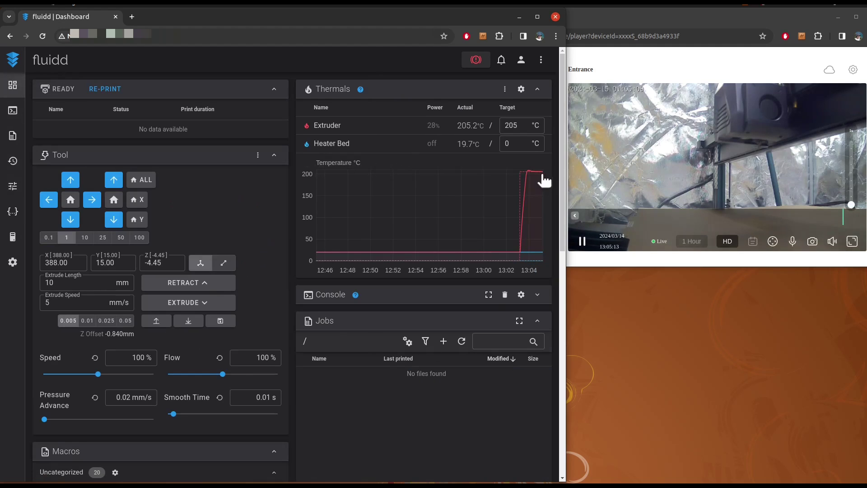
pyautogui.moveTo(542, 179)
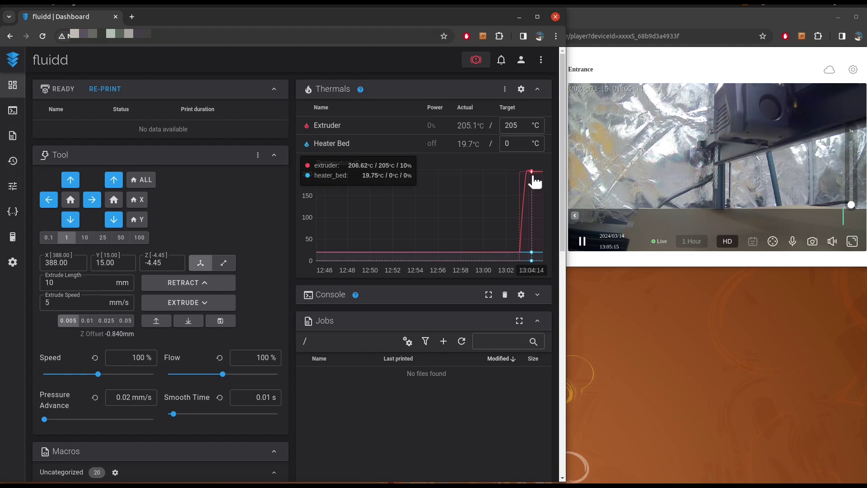
pyautogui.click(520, 130)
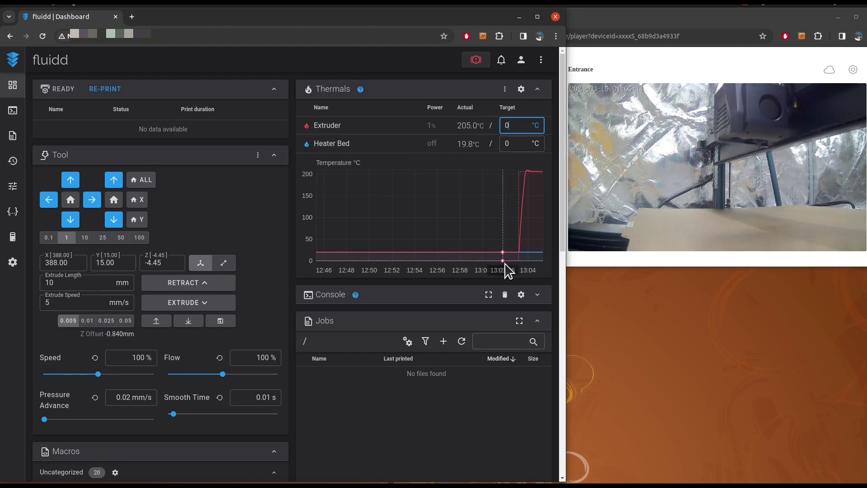
pyautogui.click(478, 438)
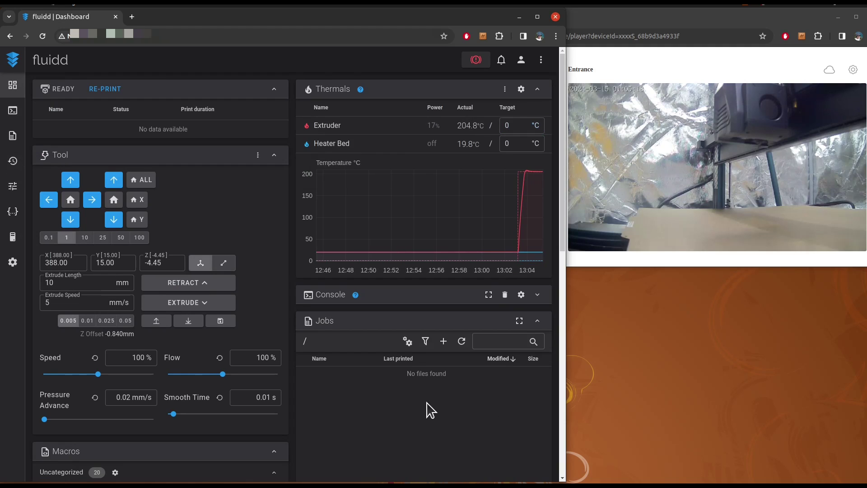
# - Bring up the add-file options in the Jobs panel
pyautogui.scroll(-2, 452, 364)
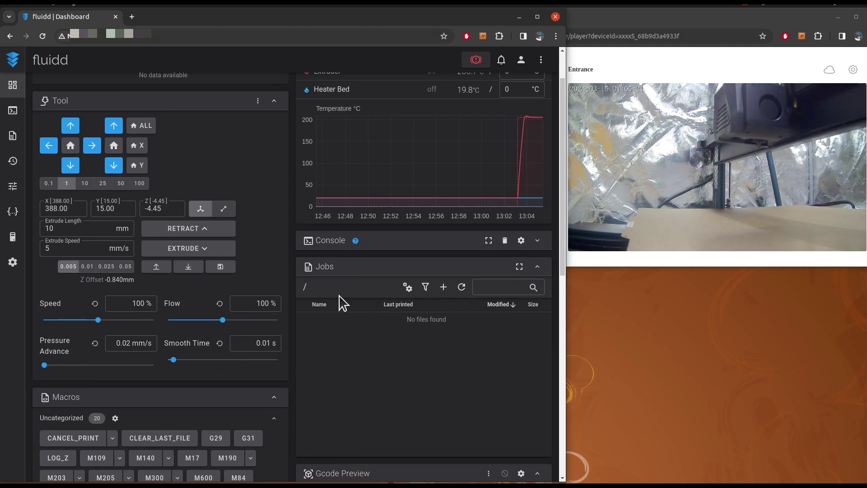
pyautogui.scroll(-3, 405, 367)
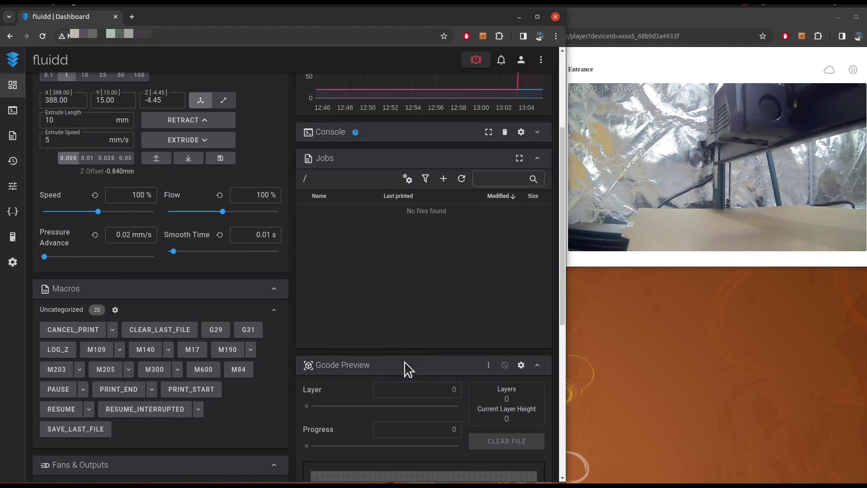
pyautogui.click(445, 181)
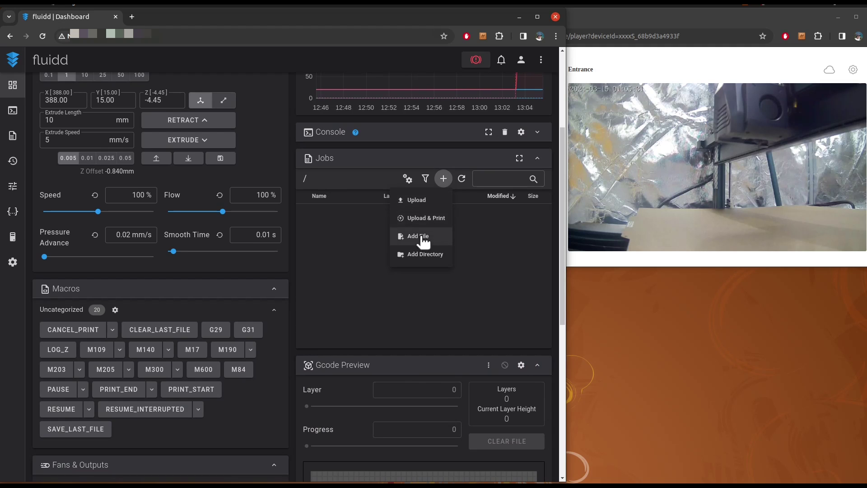
# - Upload EN4MAX_SnapOnLogo.gcode from the computer to the Jobs root
pyautogui.click(415, 201)
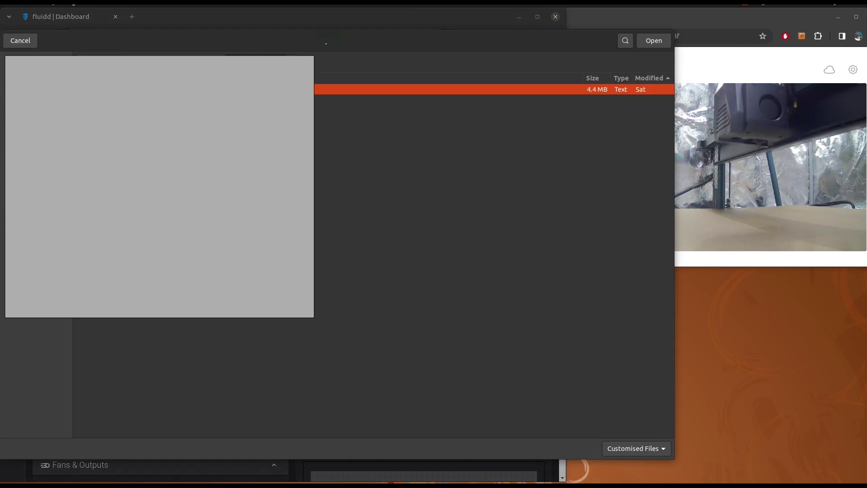
pyautogui.click(653, 42)
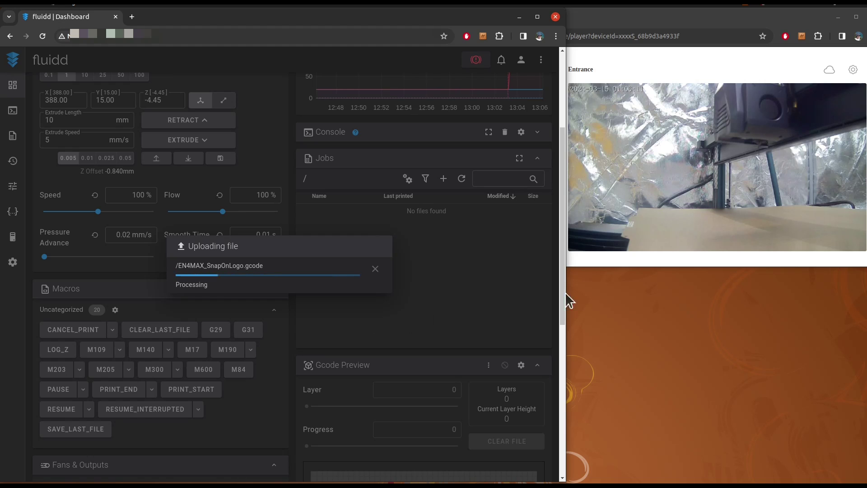
# - Scroll to the top and set the extruder target to 0 °C so it cools
pyautogui.moveTo(565, 291); pyautogui.dragTo(559, 211)
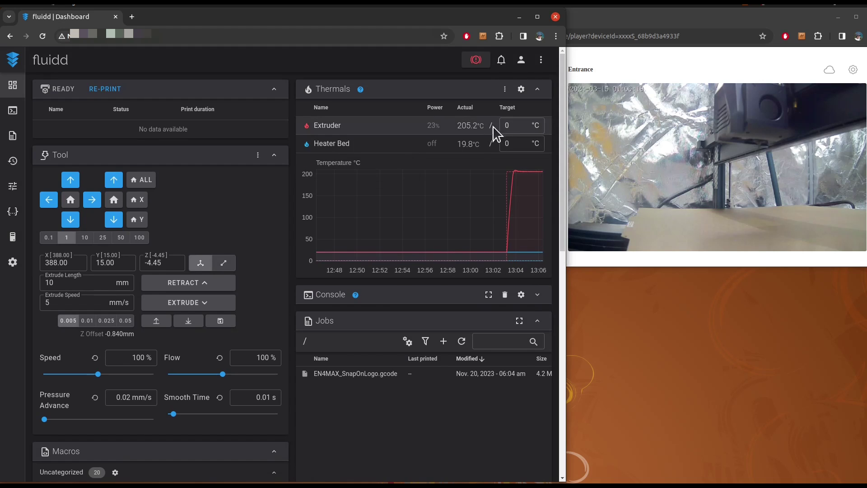
pyautogui.click(511, 127)
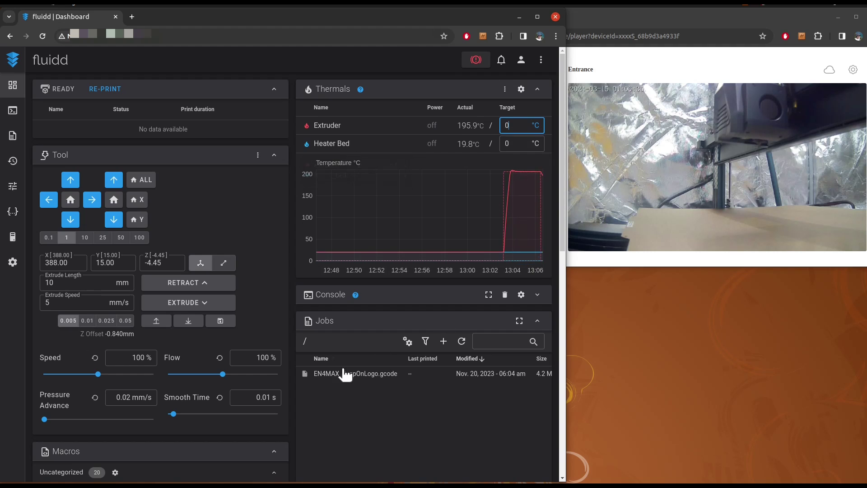
# - Load EN4MAX_SnapOnLogo.gcode from the Jobs list into the G-code preview
pyautogui.scroll(-3, 360, 373)
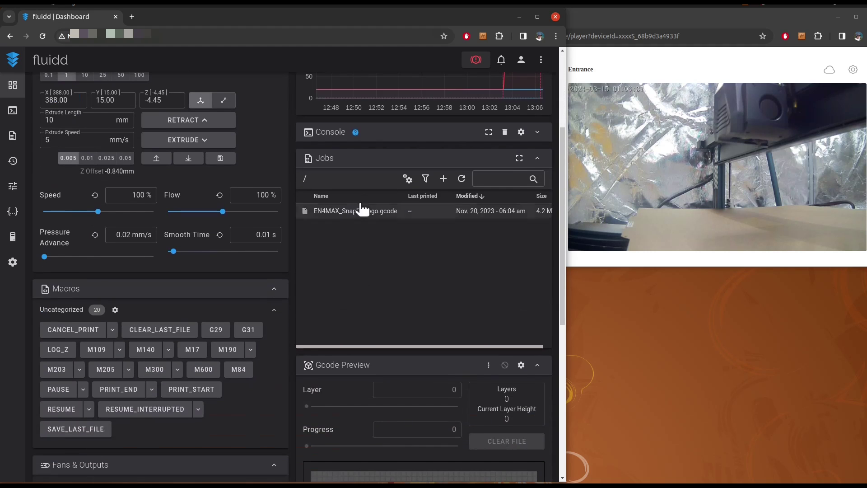
pyautogui.scroll(-2, 442, 276)
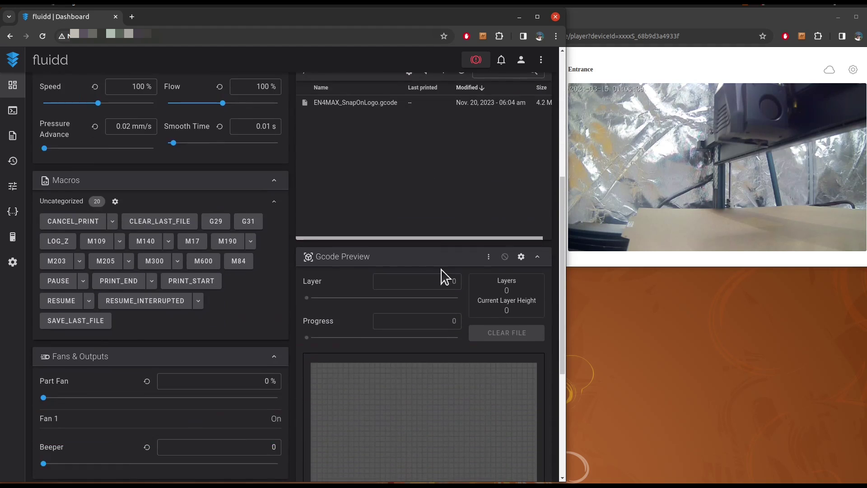
pyautogui.scroll(1, 411, 233)
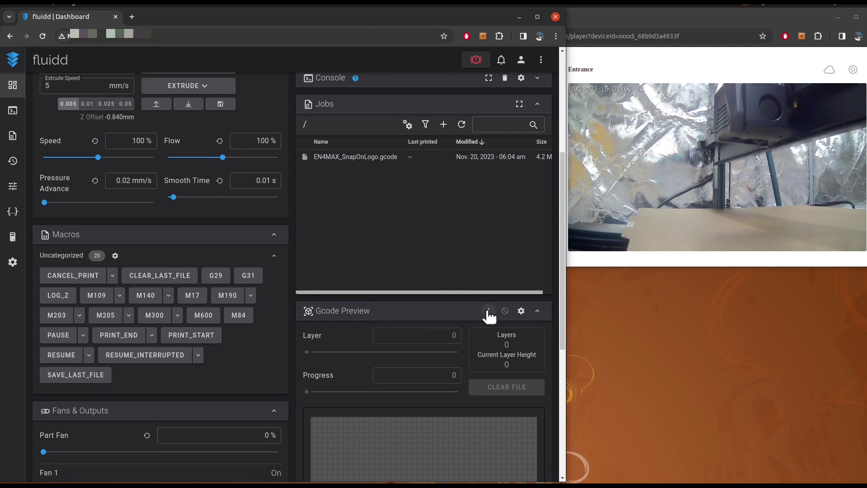
pyautogui.click(350, 159)
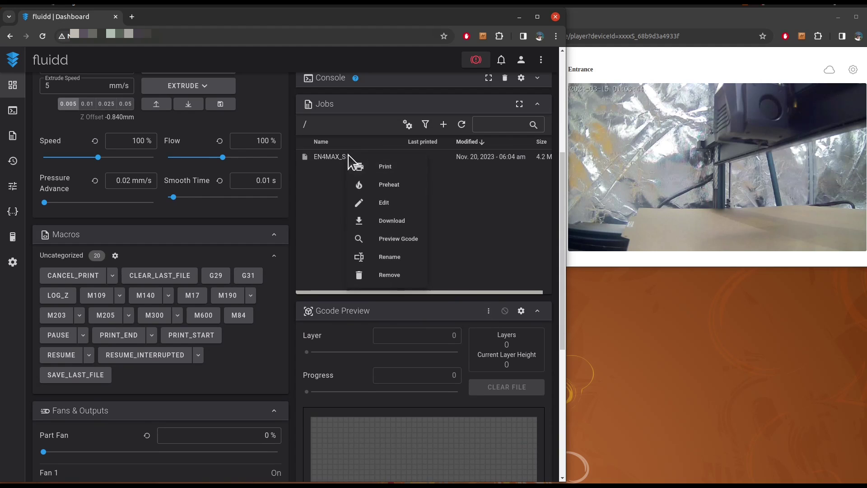
pyautogui.click(411, 239)
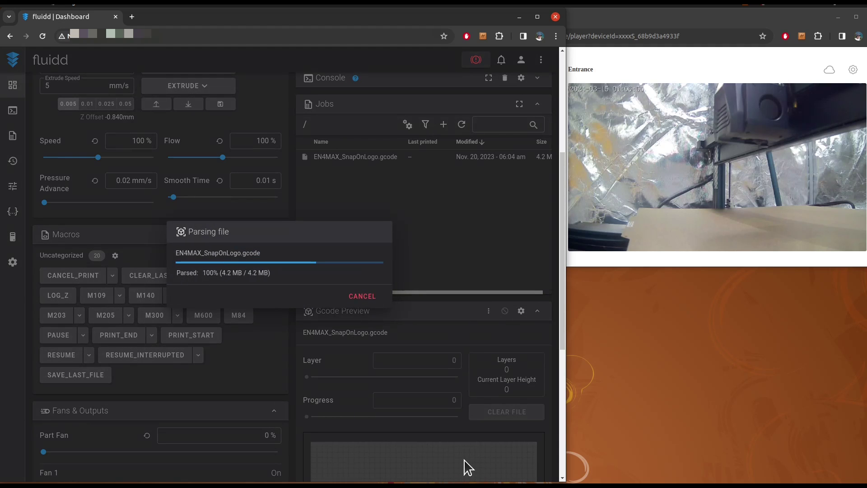
# - Step the G-code preview through the logo's 26 layers, ending on layer 1 at 0.4 mm
pyautogui.scroll(-6, 492, 406)
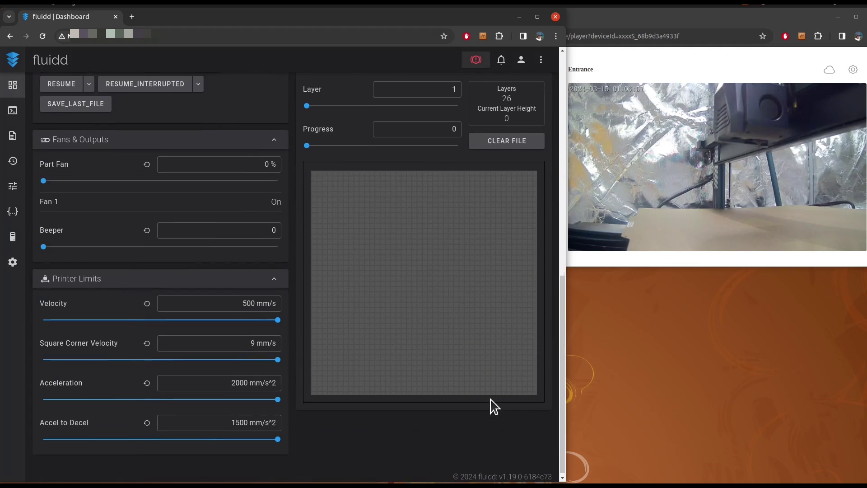
pyautogui.scroll(1, 493, 407)
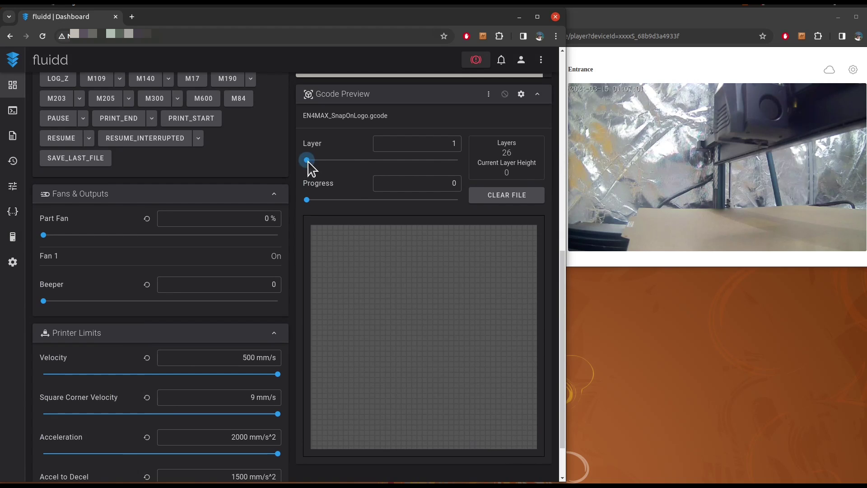
pyautogui.moveTo(308, 161)
pyautogui.mouseDown()
pyautogui.moveTo(450, 168)
pyautogui.moveTo(300, 165)
pyautogui.moveTo(449, 180)
pyautogui.moveTo(305, 169)
pyautogui.mouseUp()
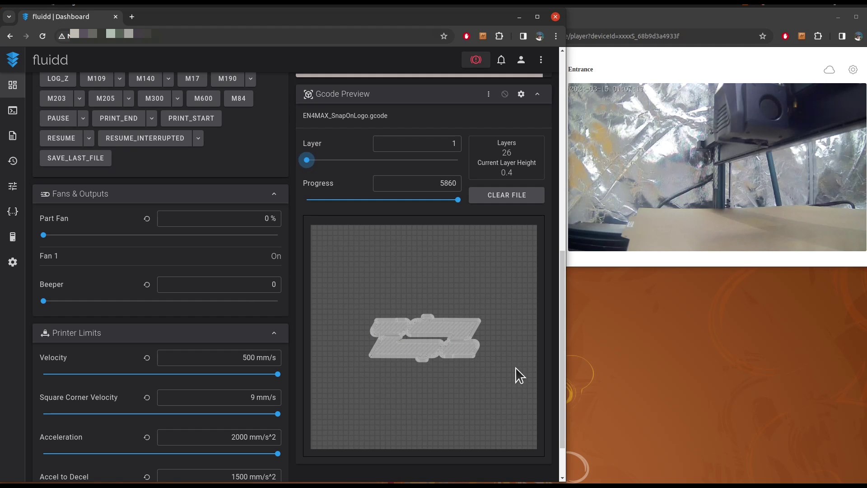
pyautogui.scroll(8, 519, 375)
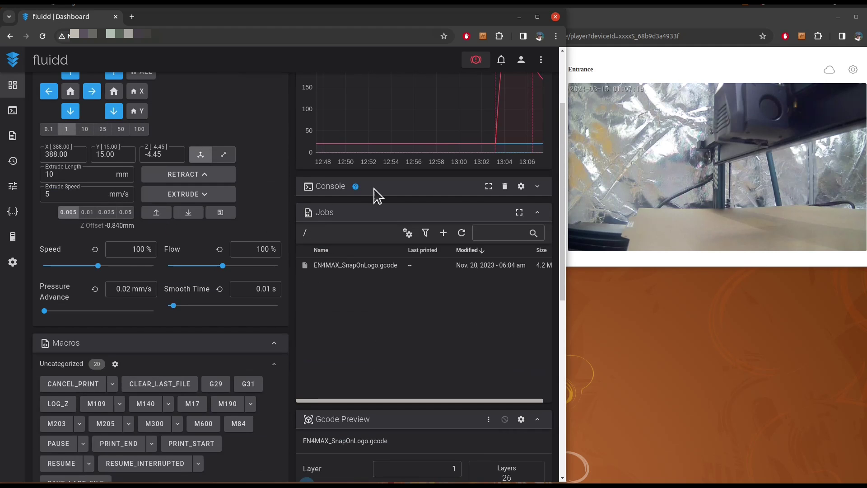
pyautogui.click(489, 186)
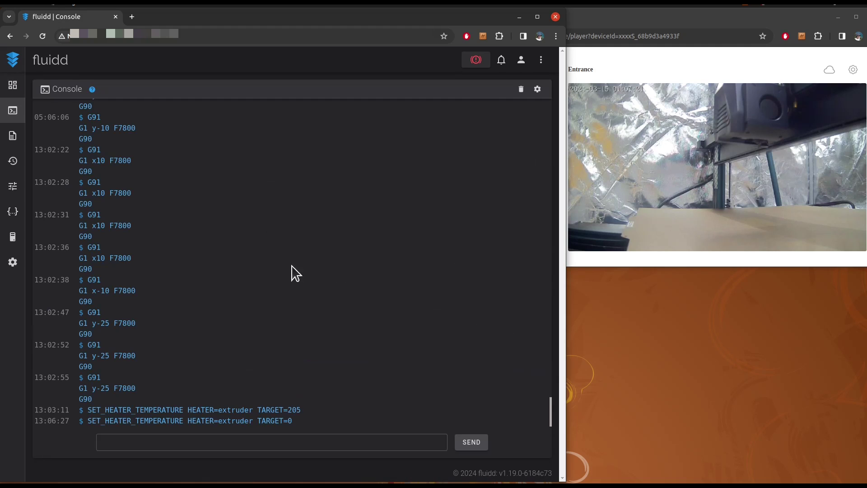
pyautogui.scroll(10, 251, 359)
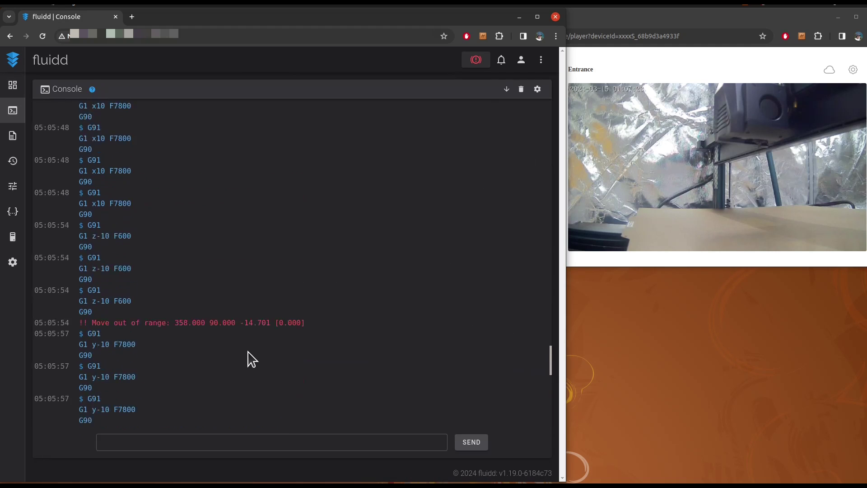
pyautogui.scroll(15, 249, 352)
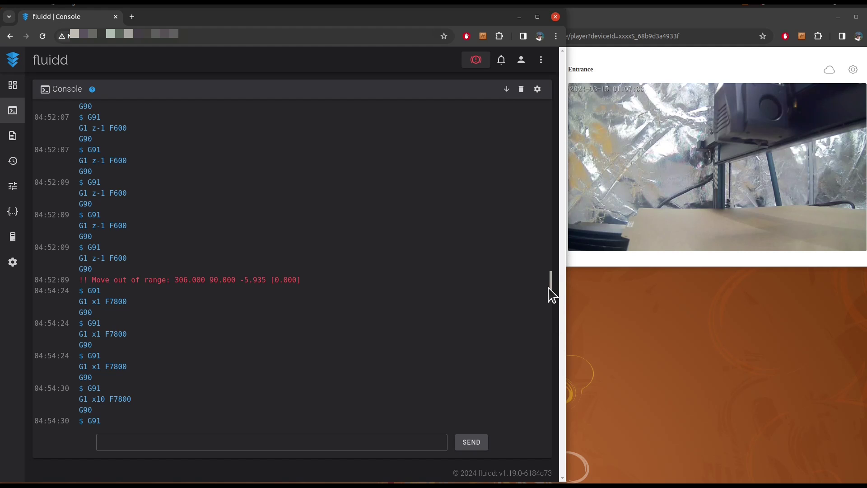
pyautogui.moveTo(550, 289); pyautogui.dragTo(543, 202)
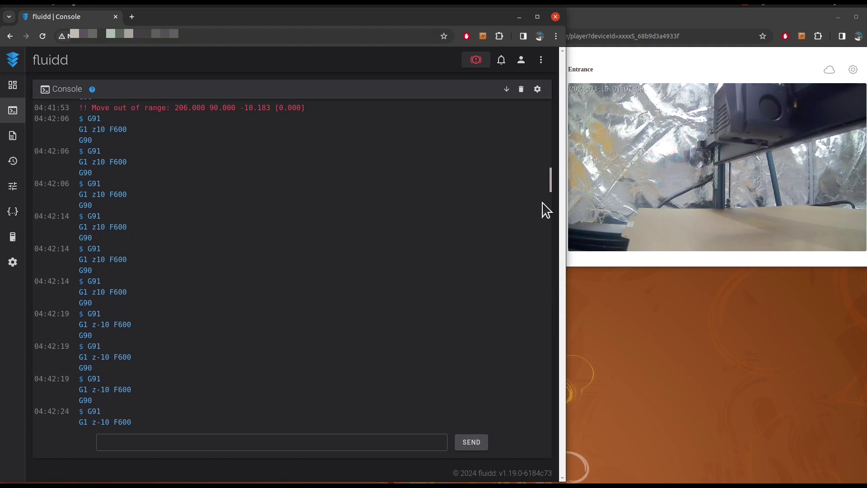
pyautogui.moveTo(543, 203); pyautogui.dragTo(537, 317)
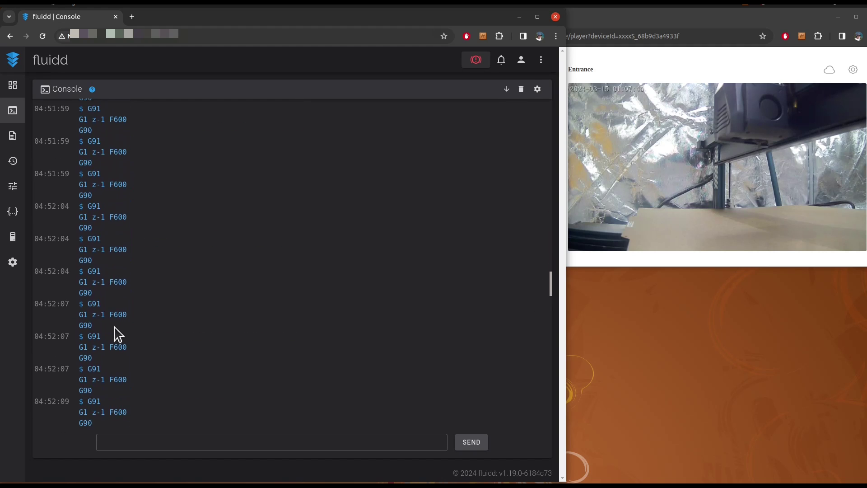
# - Go back to the Dashboard and scroll through it, confirming the logo file in Jobs
pyautogui.click(13, 88)
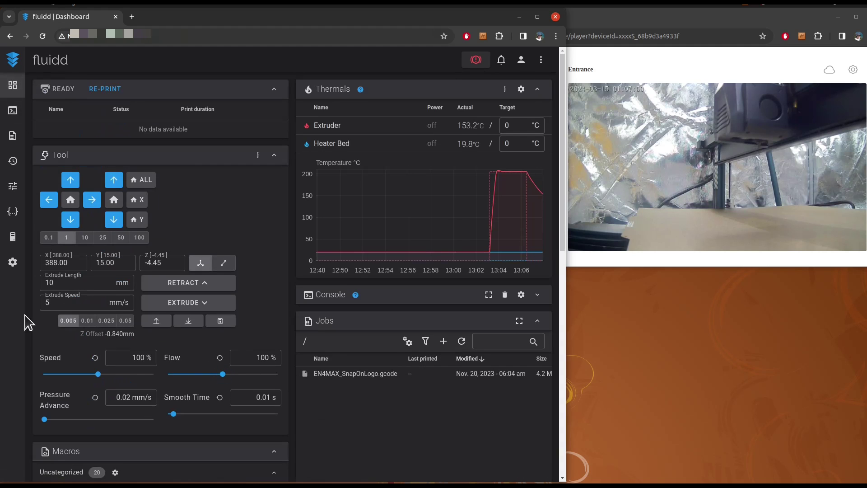
pyautogui.scroll(-6, 325, 392)
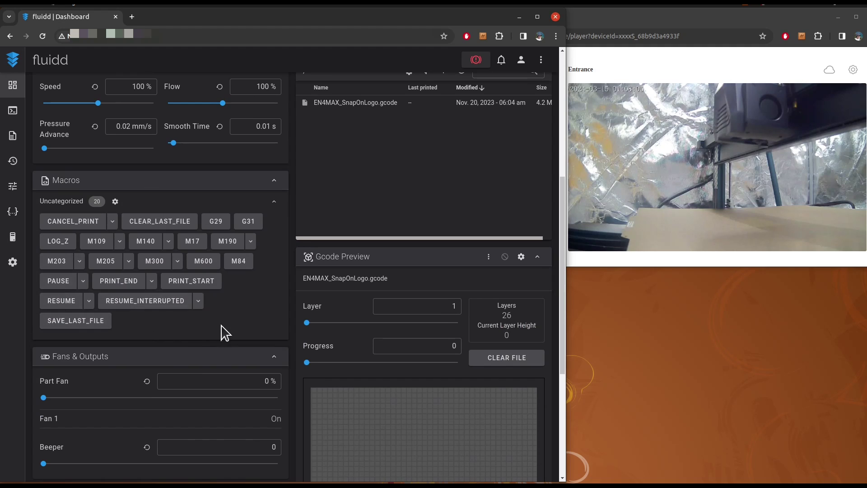
pyautogui.scroll(-5, 310, 358)
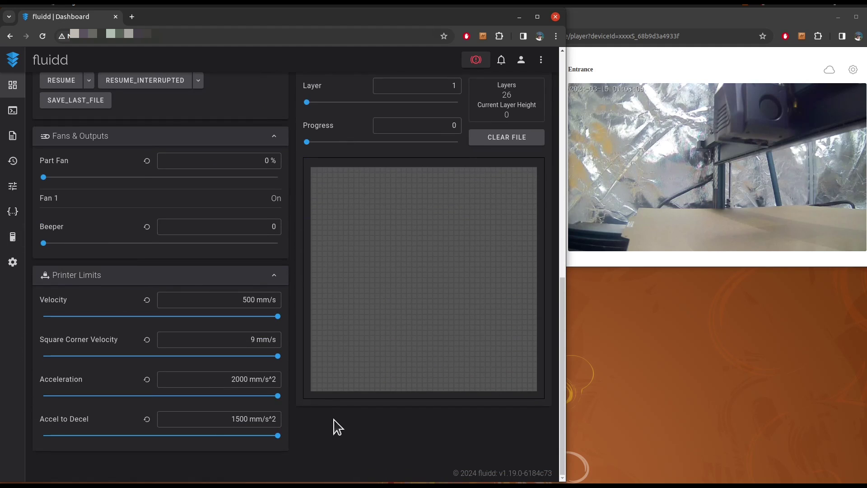
pyautogui.scroll(4, 430, 441)
pyautogui.scroll(3, 432, 440)
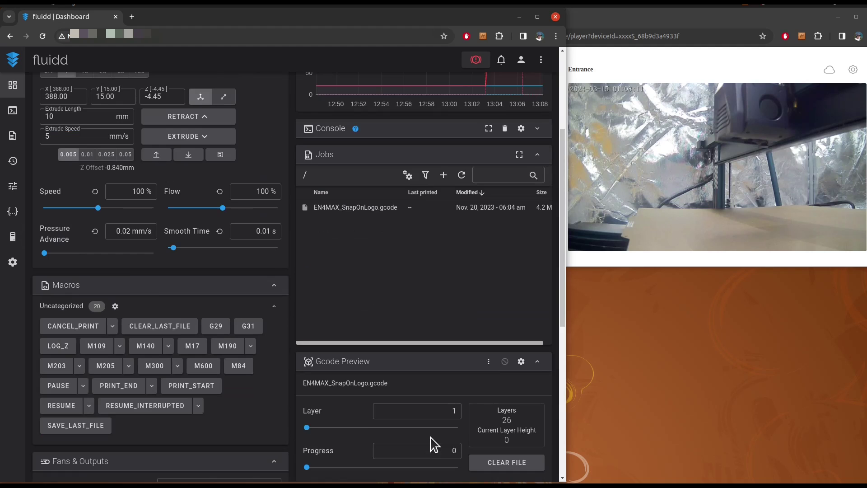
pyautogui.scroll(4, 280, 418)
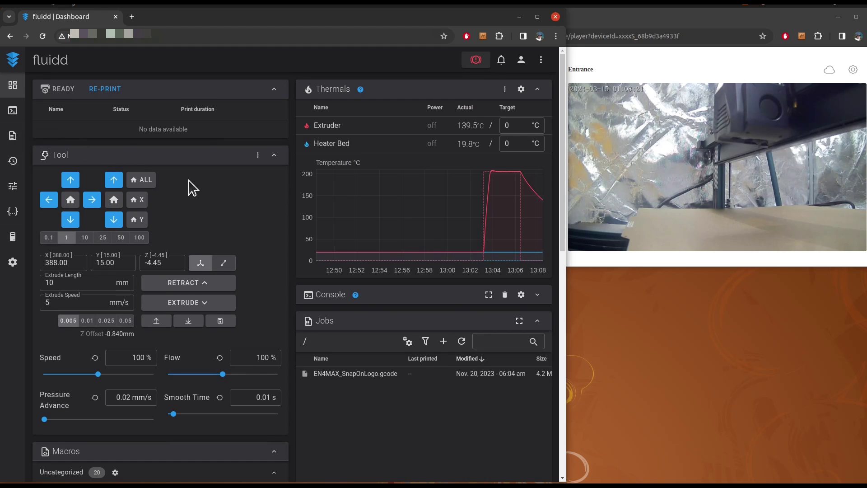
pyautogui.scroll(-3, 434, 397)
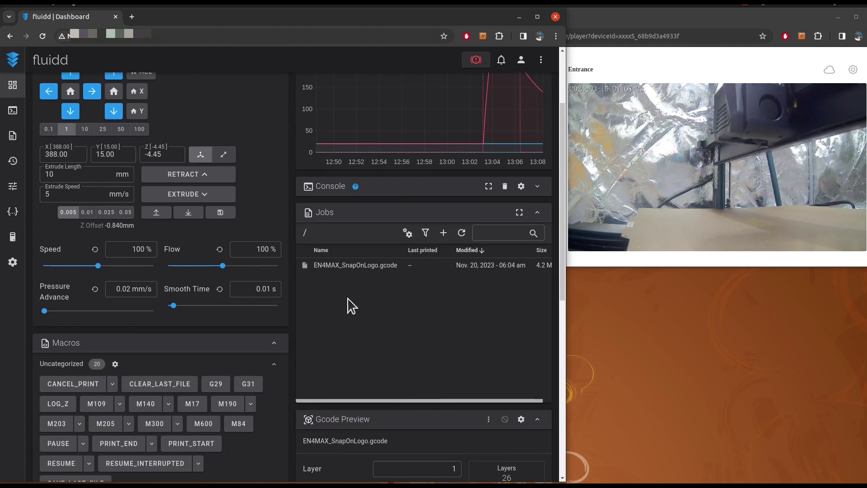
pyautogui.click(338, 268)
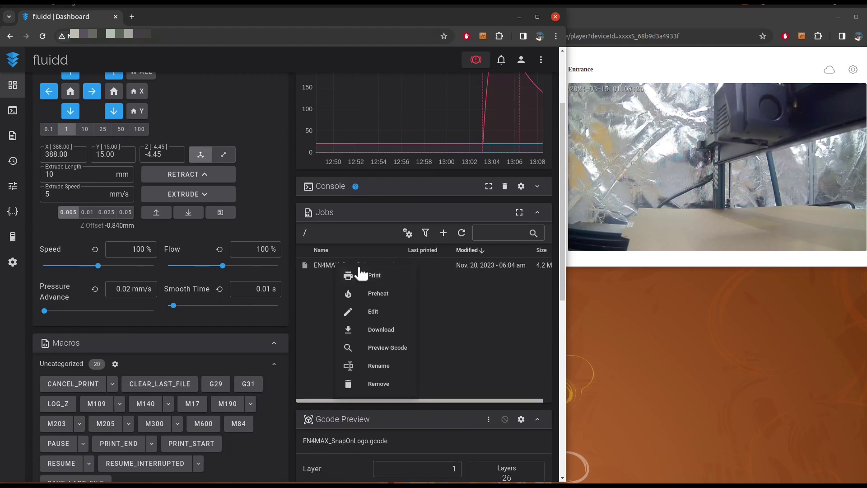
pyautogui.click(320, 304)
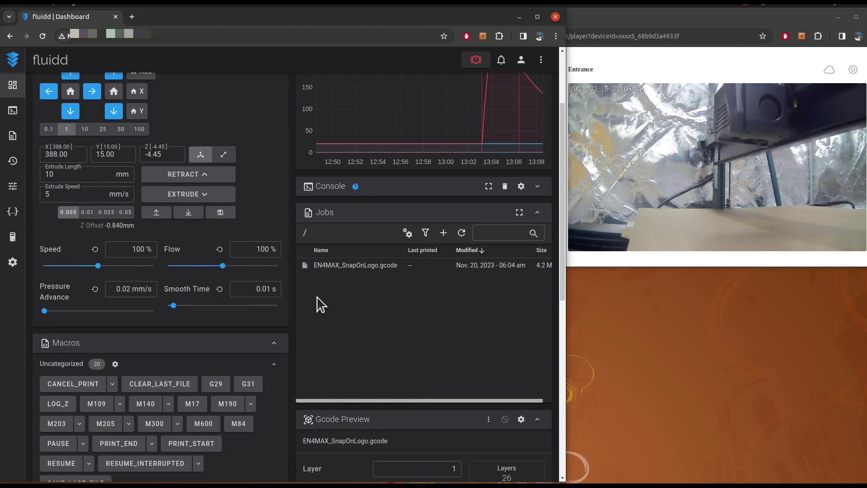
pyautogui.scroll(-3, 375, 361)
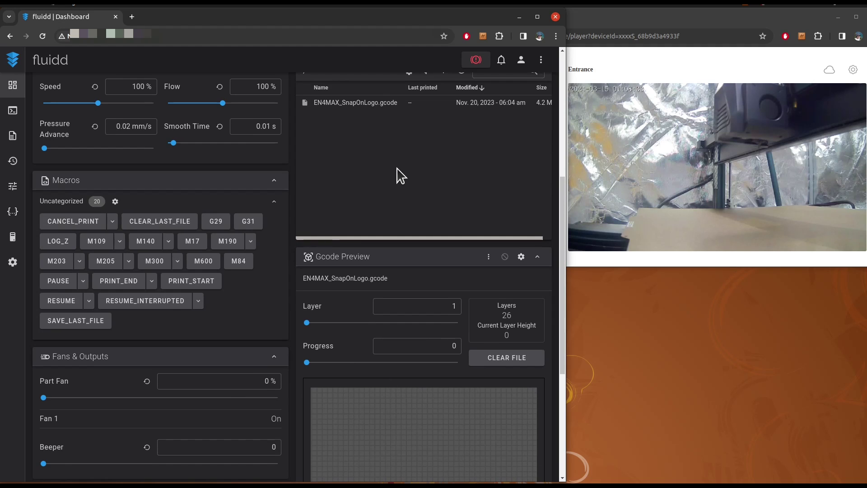
pyautogui.scroll(2, 291, 285)
pyautogui.scroll(2, 311, 329)
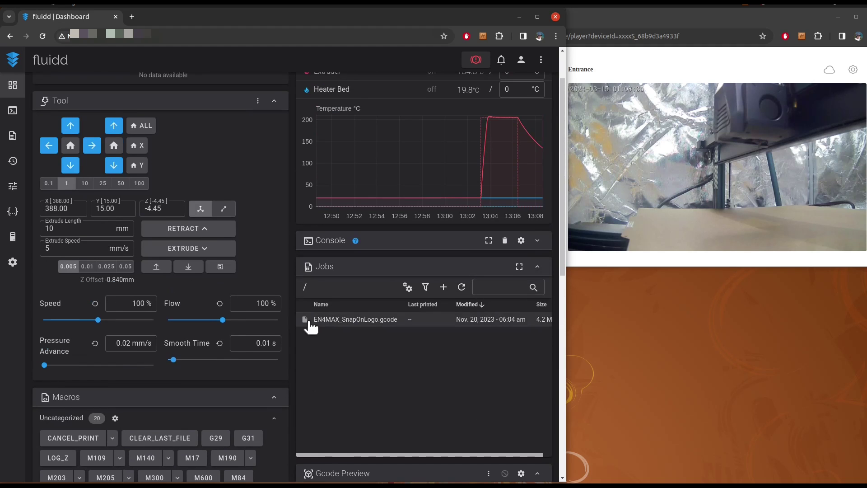